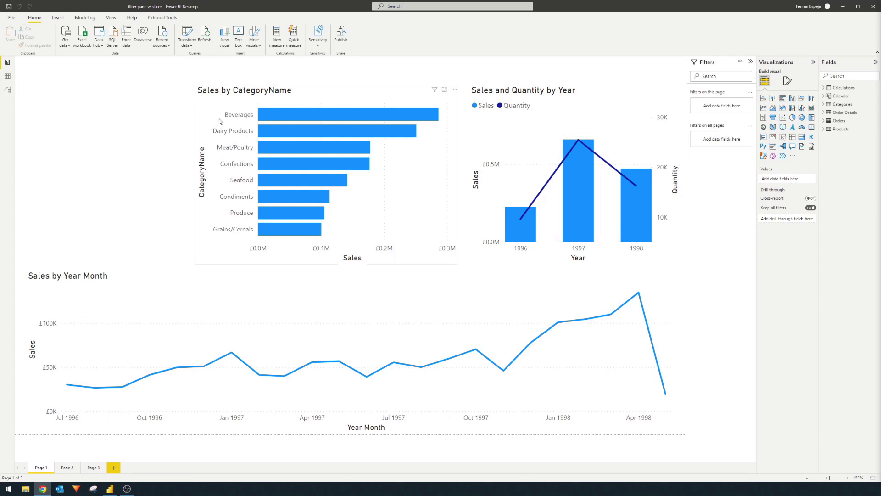
# Try and clear a Beverages cross-filter, then add a CategoryName slicer set to Beverages
pyautogui.click(268, 115)
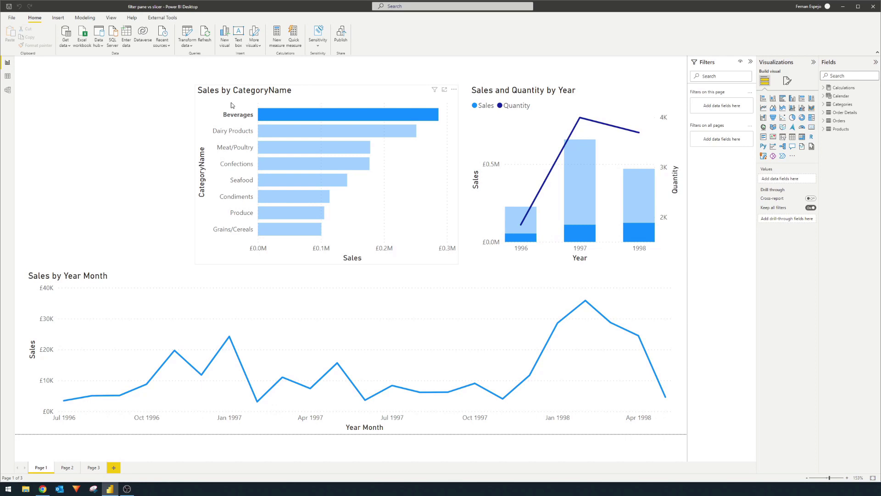
pyautogui.click(348, 110)
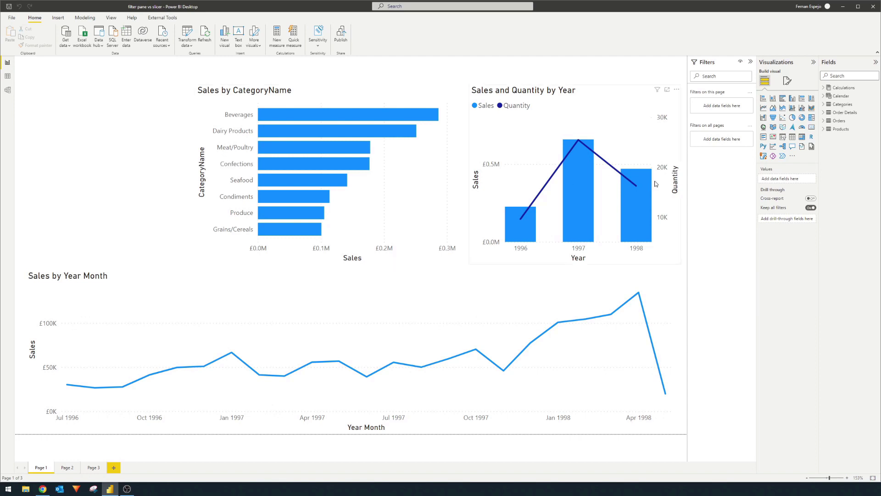
pyautogui.click(784, 139)
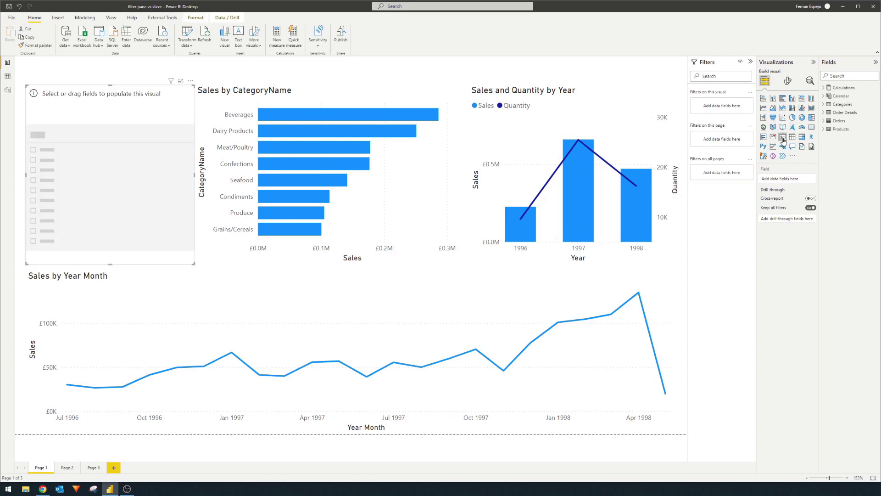
pyautogui.click(825, 105)
pyautogui.moveTo(857, 123); pyautogui.dragTo(787, 180)
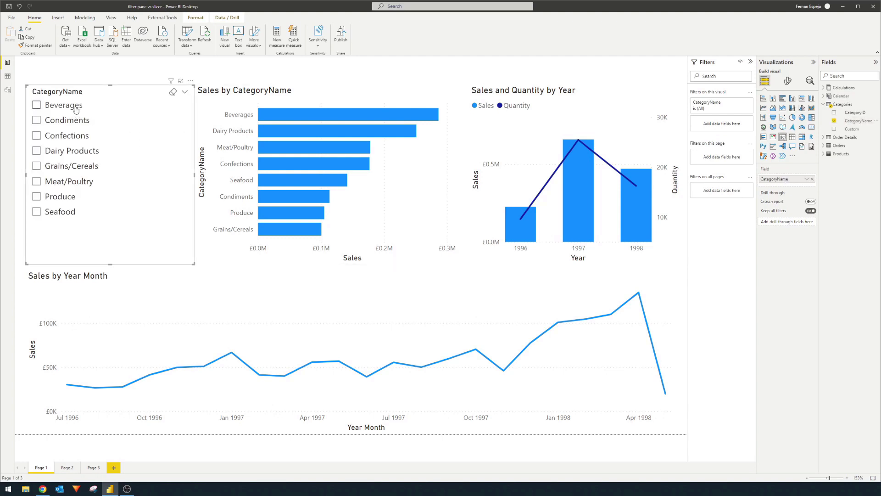
pyautogui.click(76, 108)
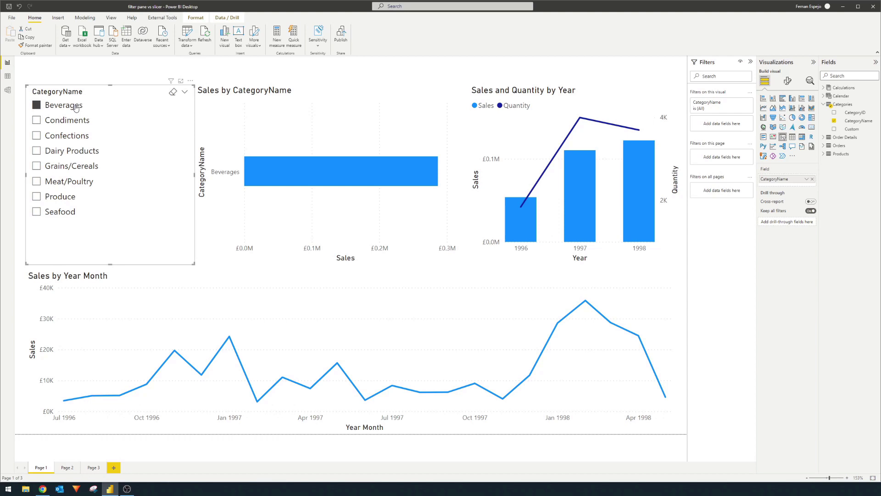
# Untick Beverages in the slicer and add a CategoryName filter on all pages restricted to Beverages
pyautogui.click(76, 108)
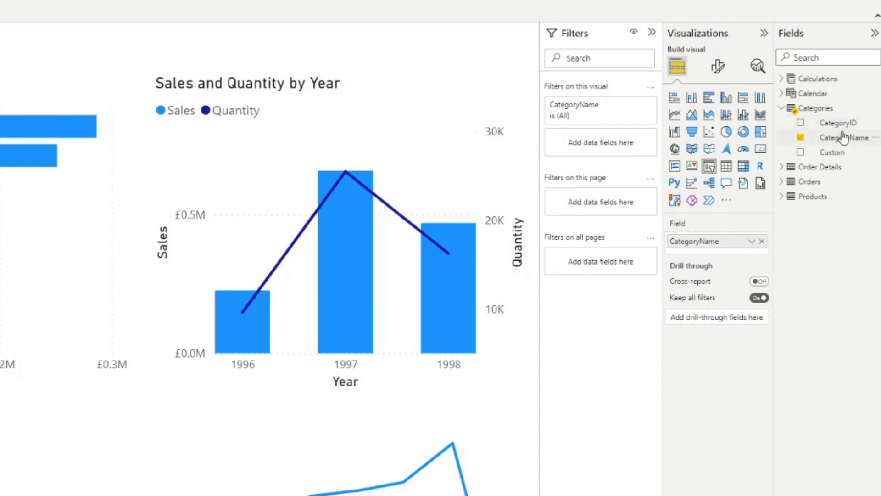
pyautogui.moveTo(844, 143); pyautogui.dragTo(625, 265)
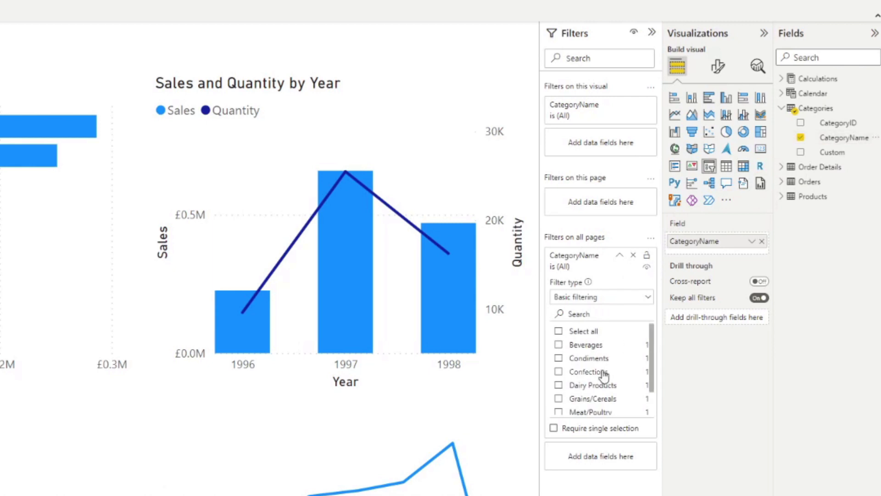
pyautogui.scroll(-1, 613, 389)
pyautogui.scroll(1, 616, 391)
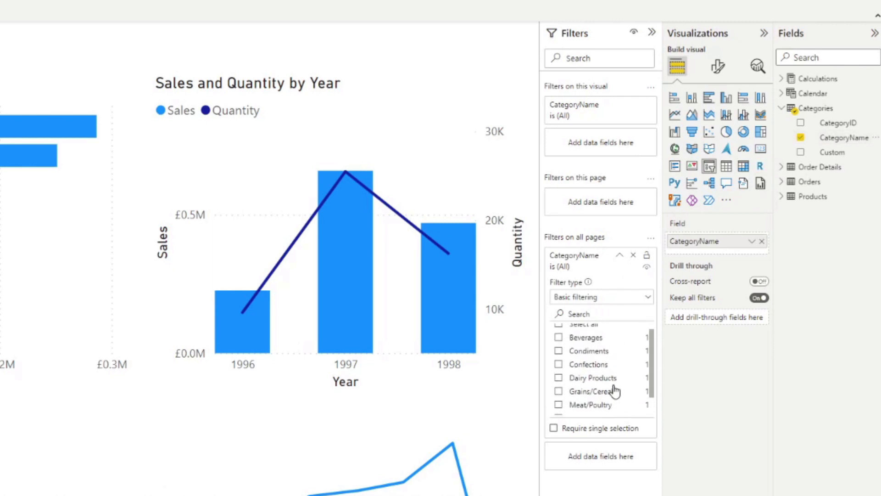
pyautogui.click(588, 342)
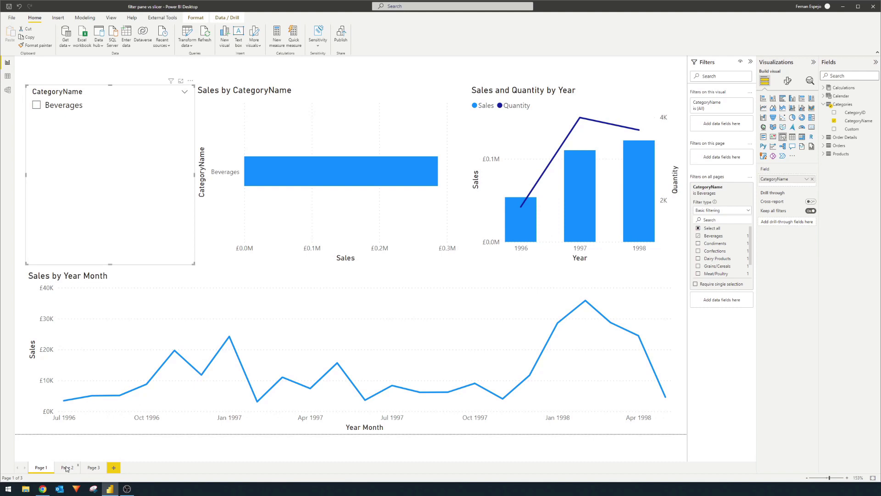
pyautogui.click(66, 467)
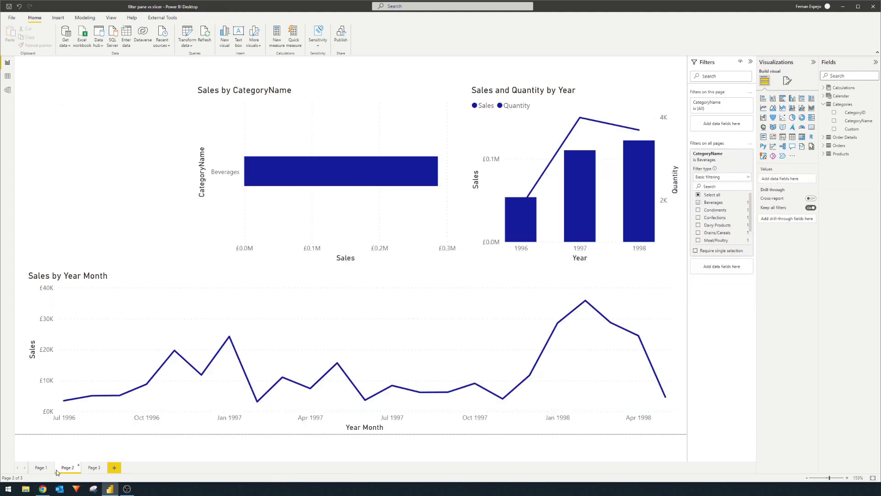
pyautogui.click(90, 468)
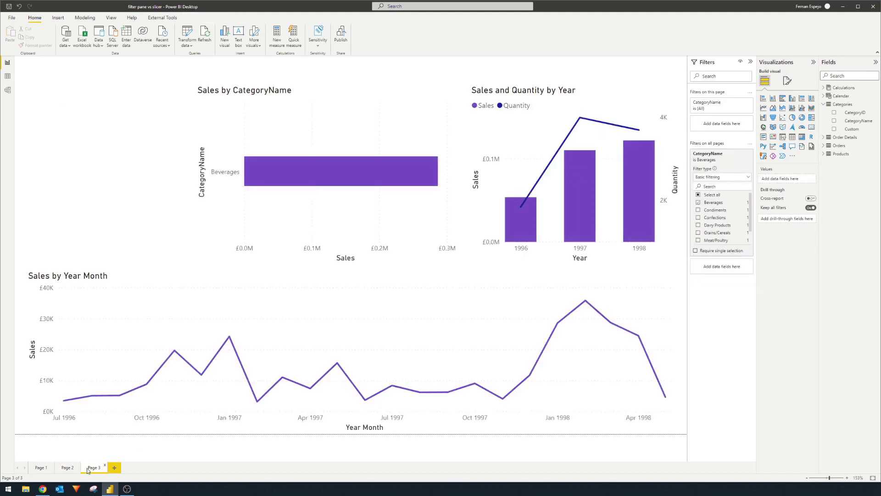
pyautogui.click(38, 468)
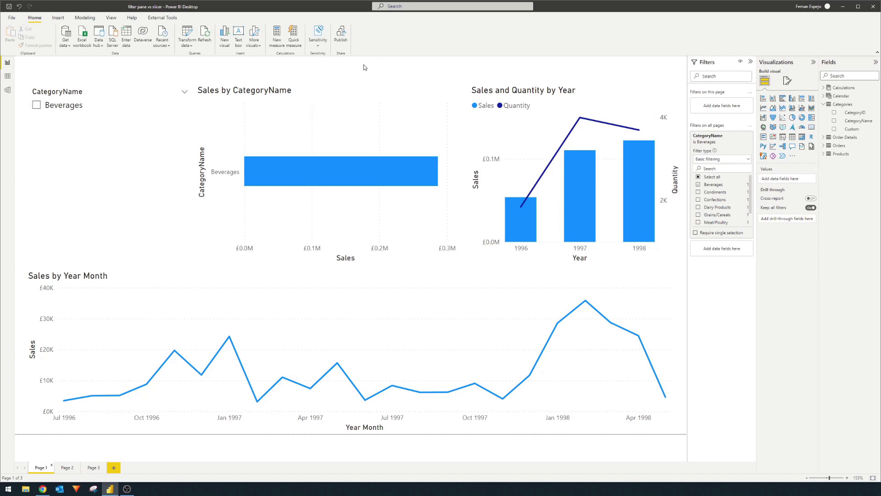
# With the Sales by CategoryName chart selected, reset the all-pages CategoryName filter to All
pyautogui.click(296, 95)
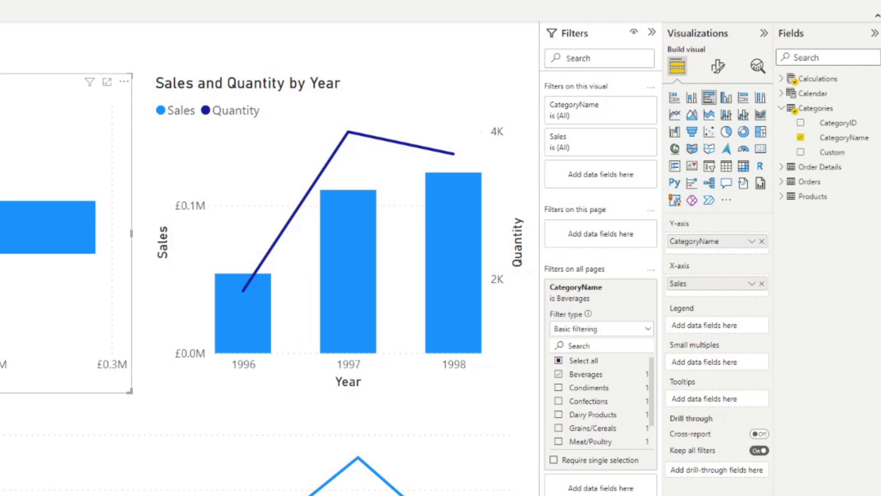
pyautogui.click(639, 287)
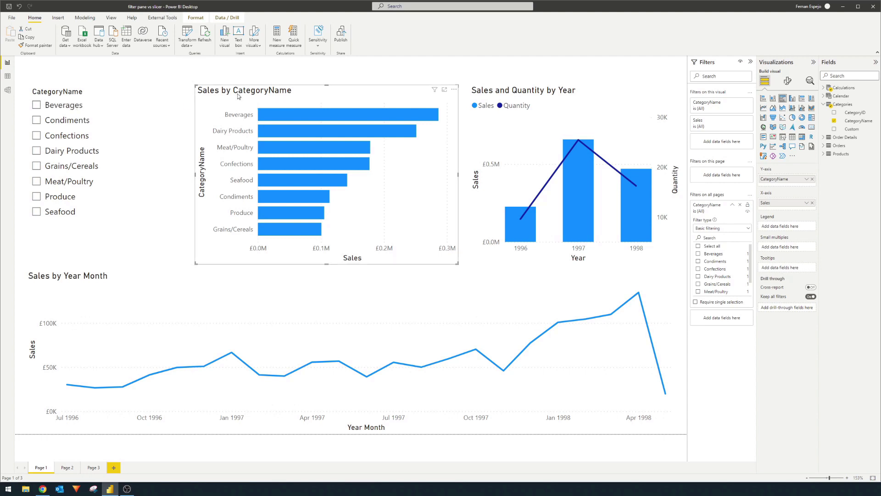
# Try Beverages, Condiments and Confections in the CategoryName slicer, settling on Condiments
pyautogui.click(72, 106)
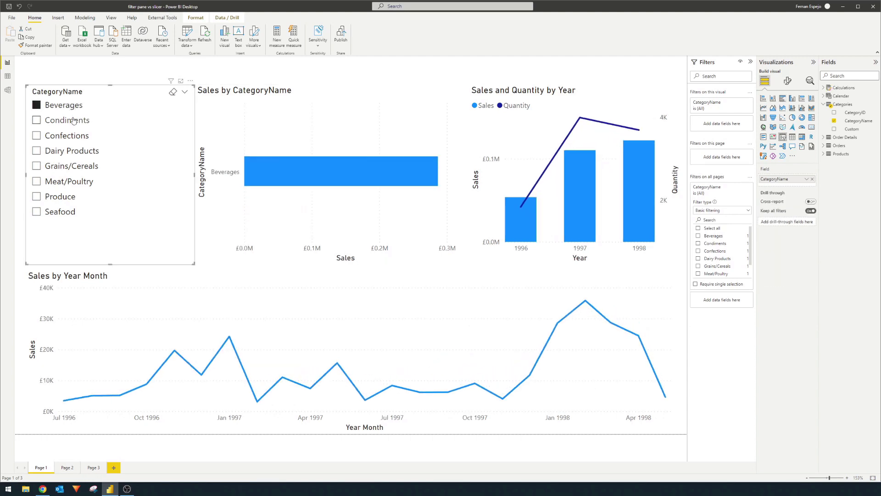
pyautogui.click(74, 121)
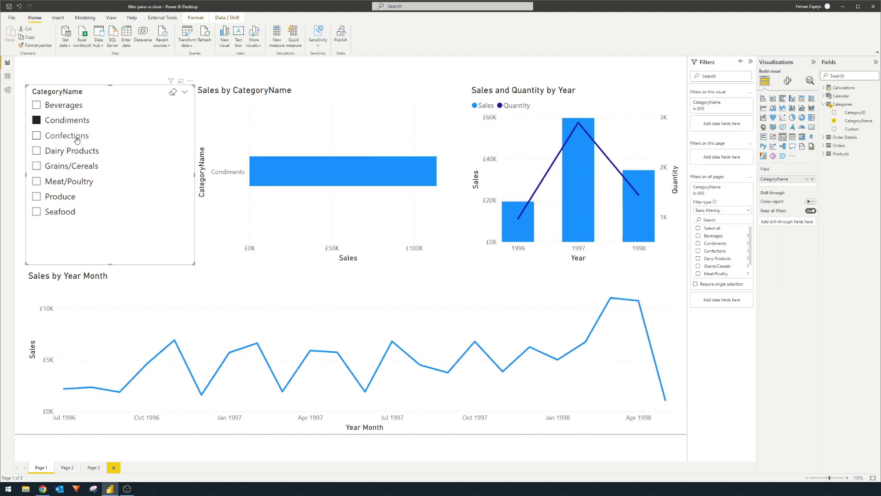
pyautogui.click(79, 139)
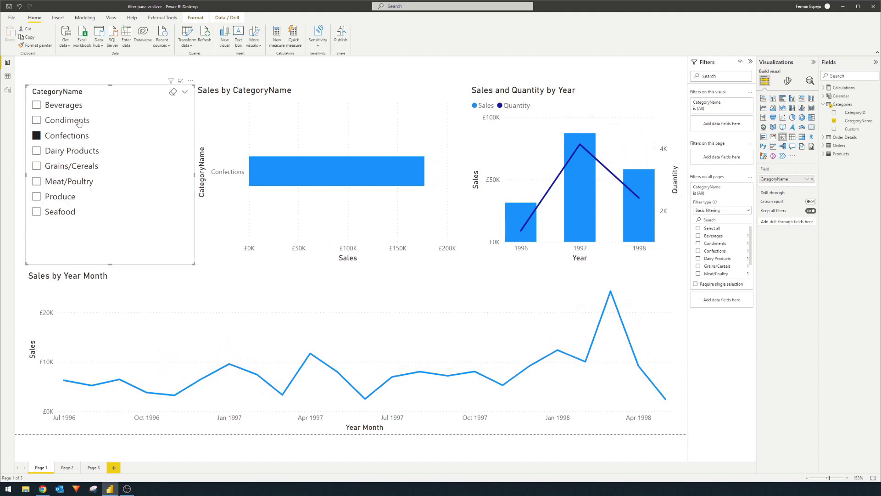
pyautogui.click(61, 123)
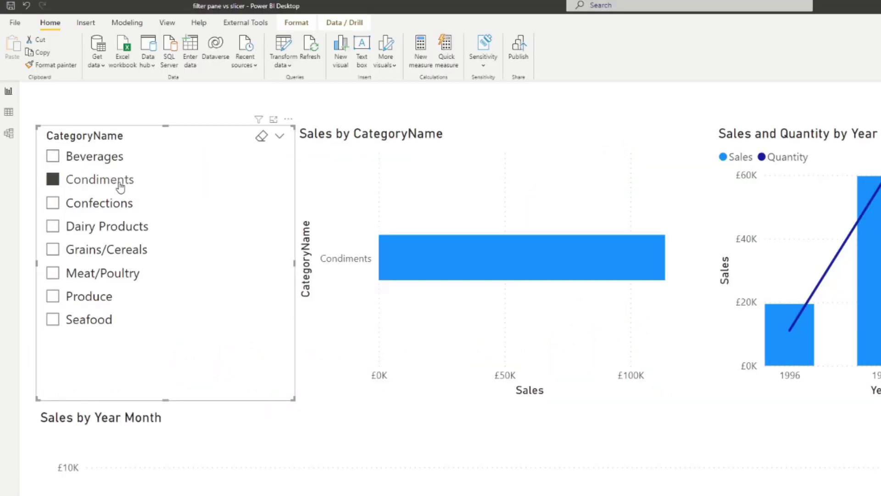
# Edit interactions so the slicer no longer filters the Sales by CategoryName bar chart
pyautogui.click(295, 24)
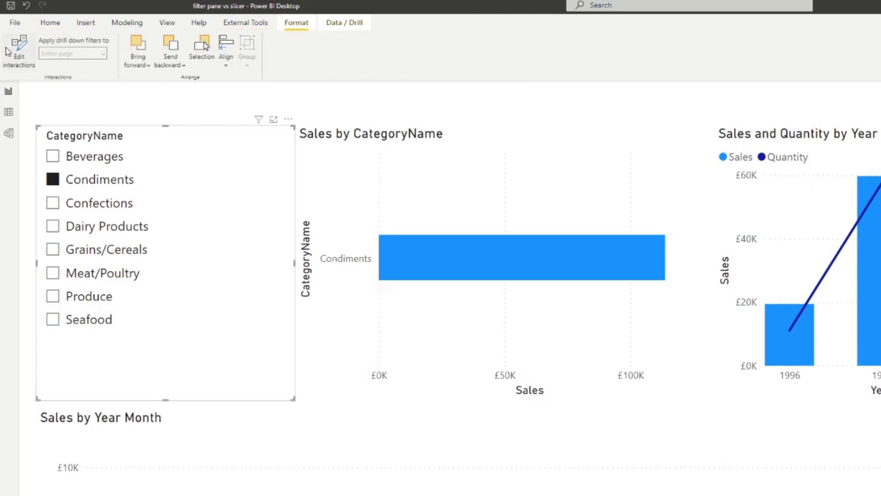
pyautogui.click(22, 50)
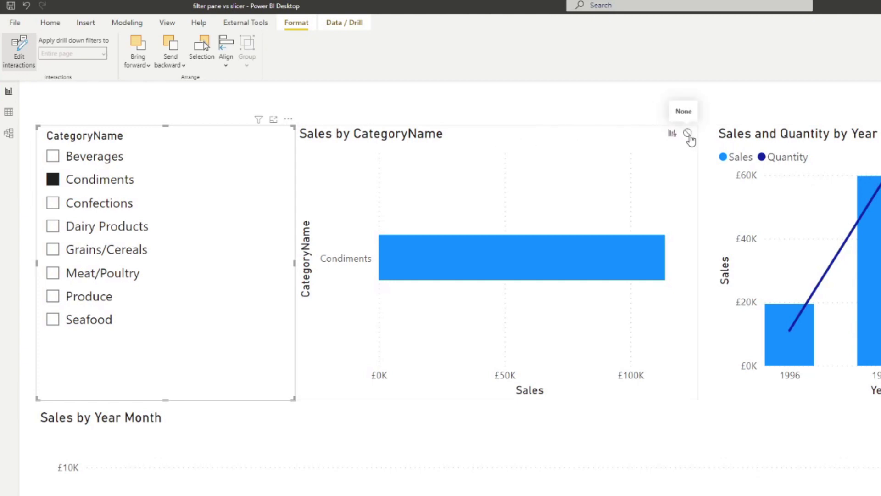
pyautogui.click(689, 135)
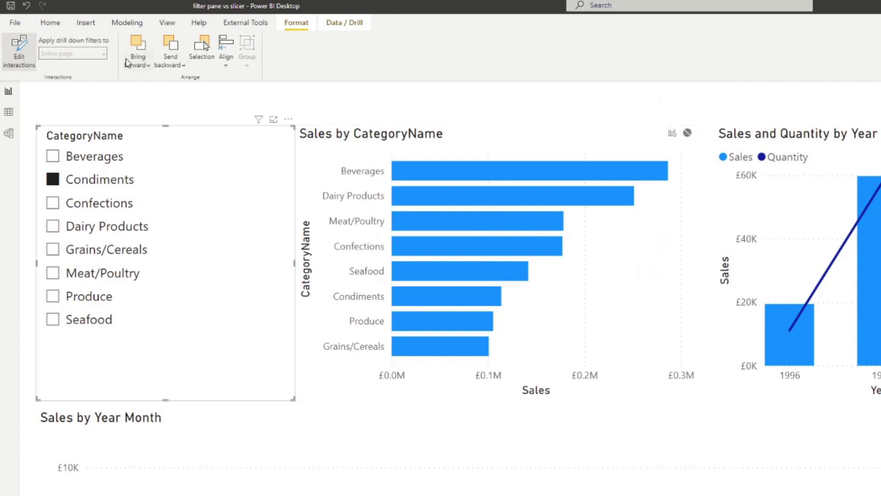
pyautogui.click(17, 61)
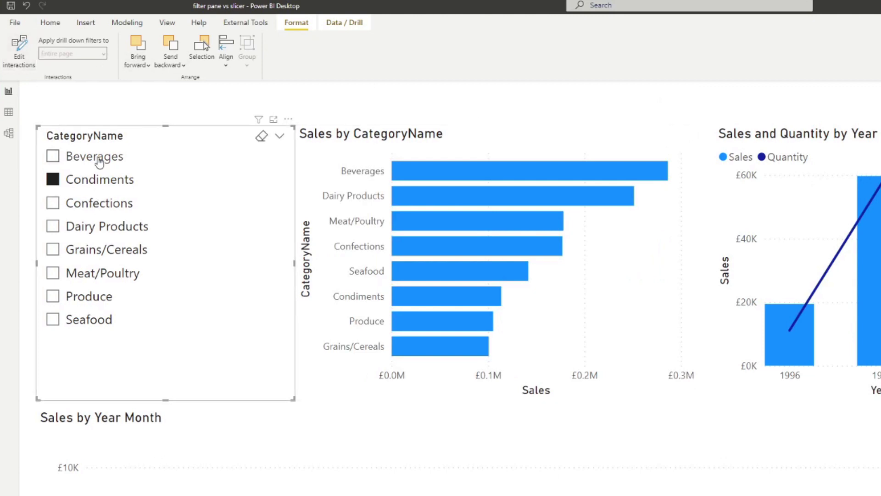
# Switch the slicer to Beverages, select the yearly chart, then choose Confections
pyautogui.click(99, 163)
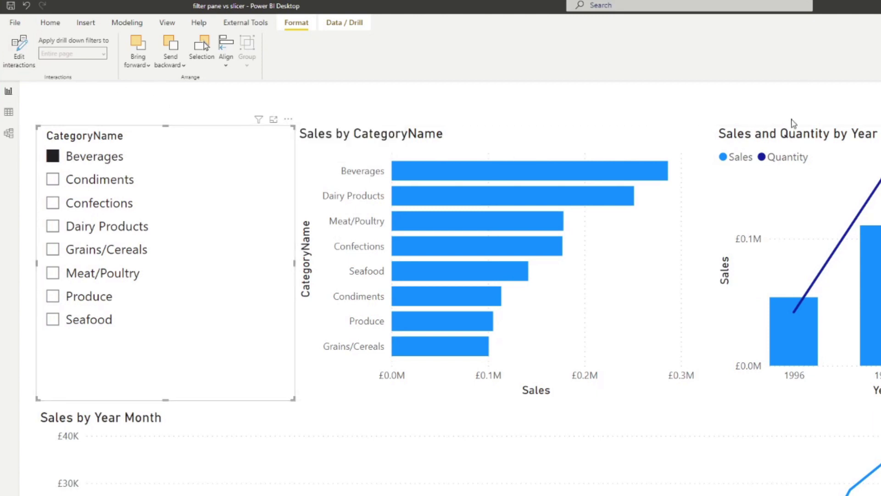
pyautogui.click(821, 141)
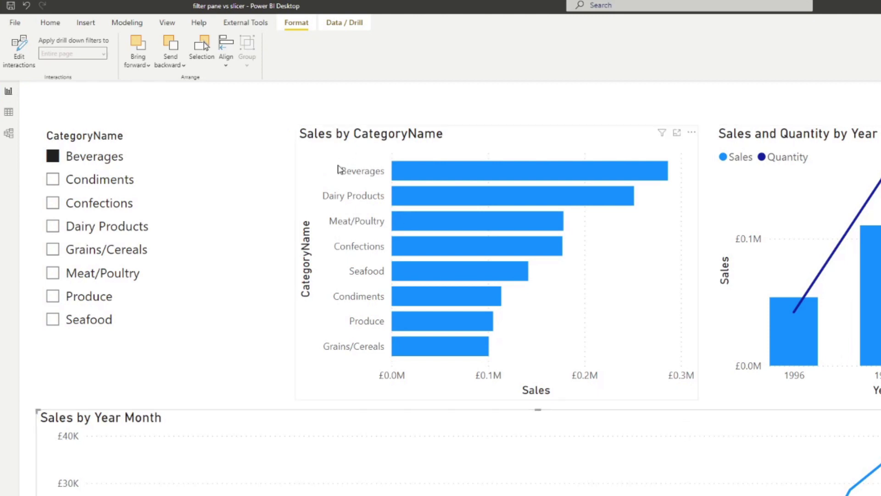
pyautogui.click(114, 205)
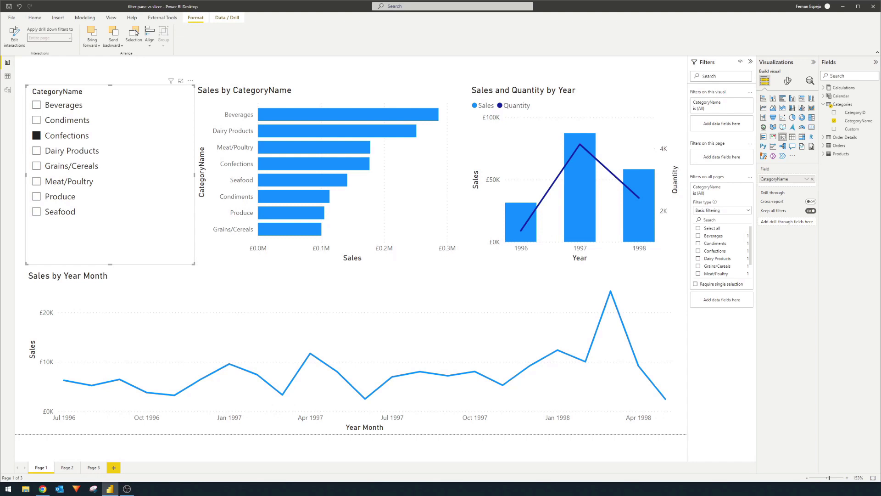
# Move through Page 2 to reach Page 3 of the report
pyautogui.click(67, 467)
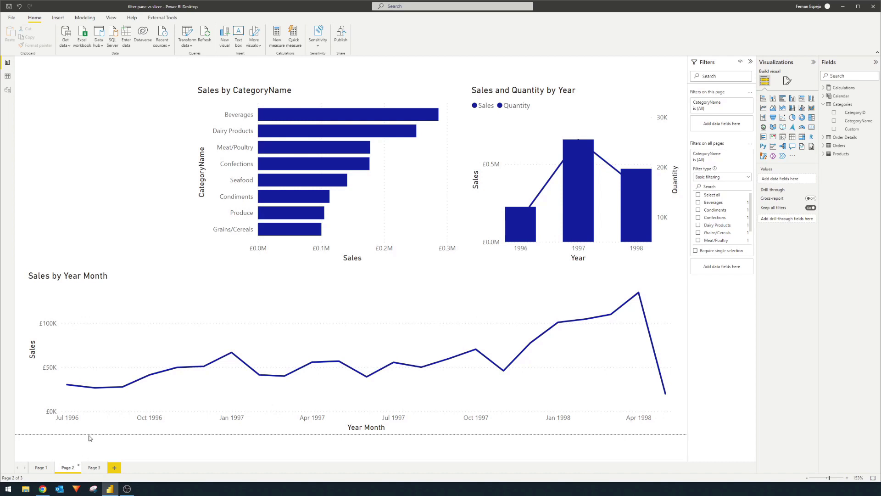
pyautogui.click(94, 468)
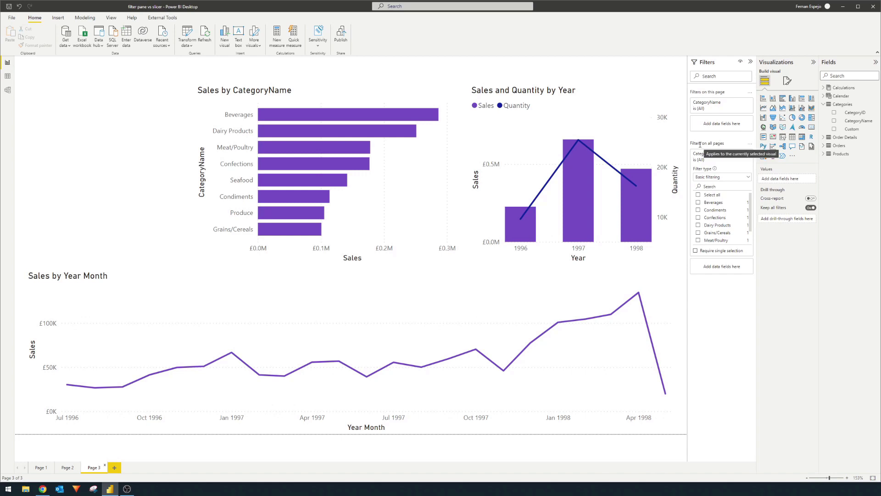
# Filter all pages to Beverages, check Pages 2 and 1, then clear the Beverages filter
pyautogui.click(715, 207)
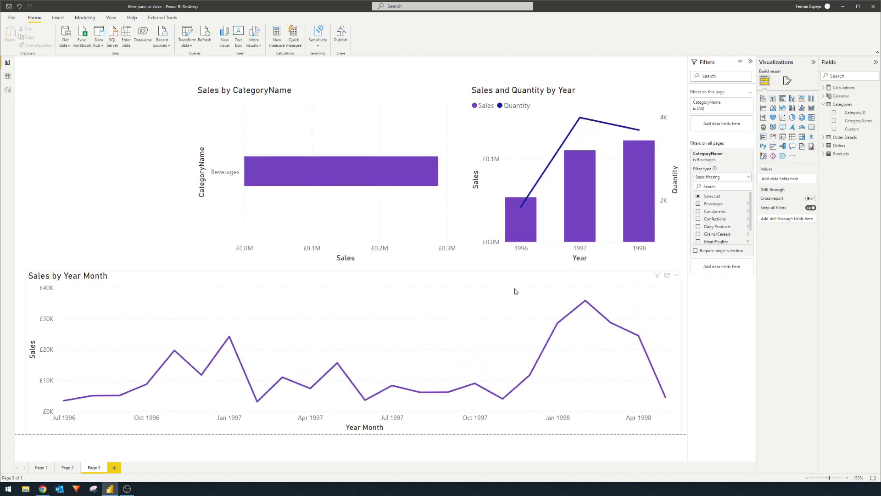
pyautogui.click(67, 468)
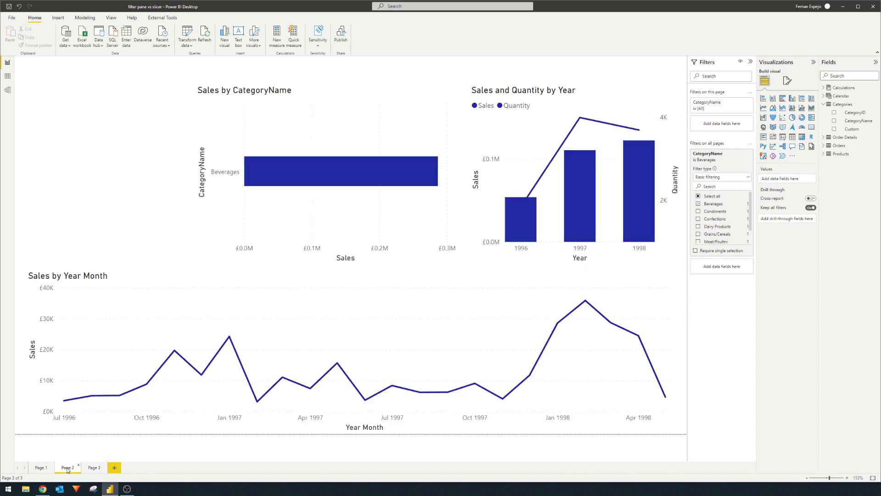
pyautogui.click(40, 468)
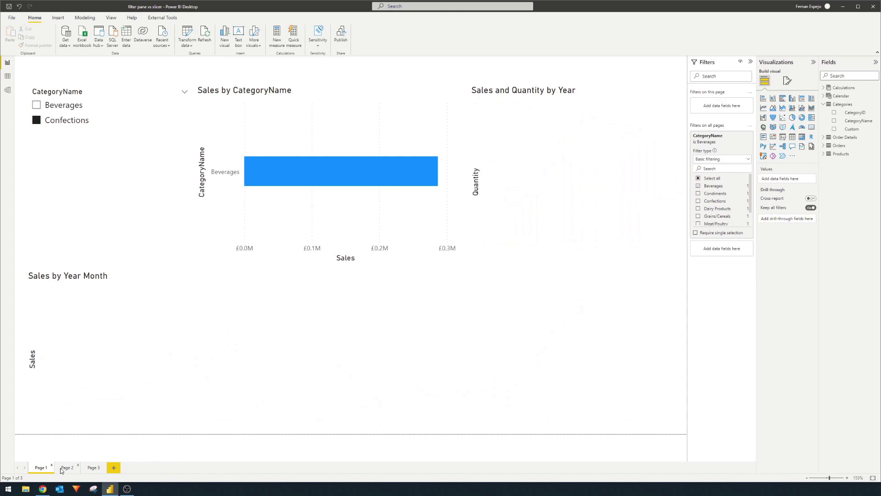
pyautogui.click(717, 187)
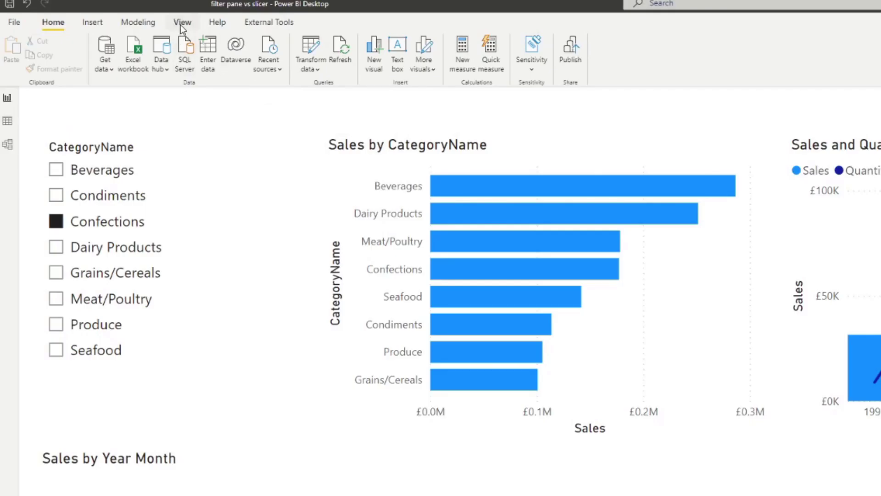
# Open Sync slicers from the View ribbon and select the CategoryName slicer
pyautogui.click(111, 17)
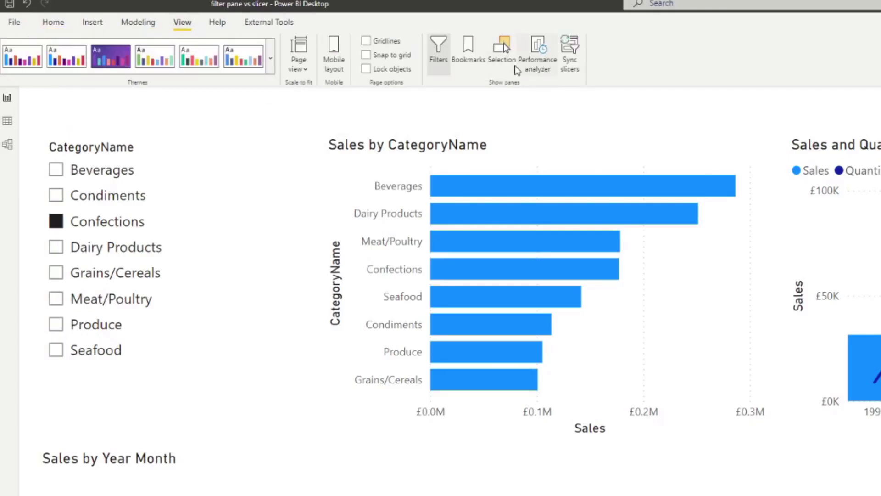
pyautogui.click(570, 55)
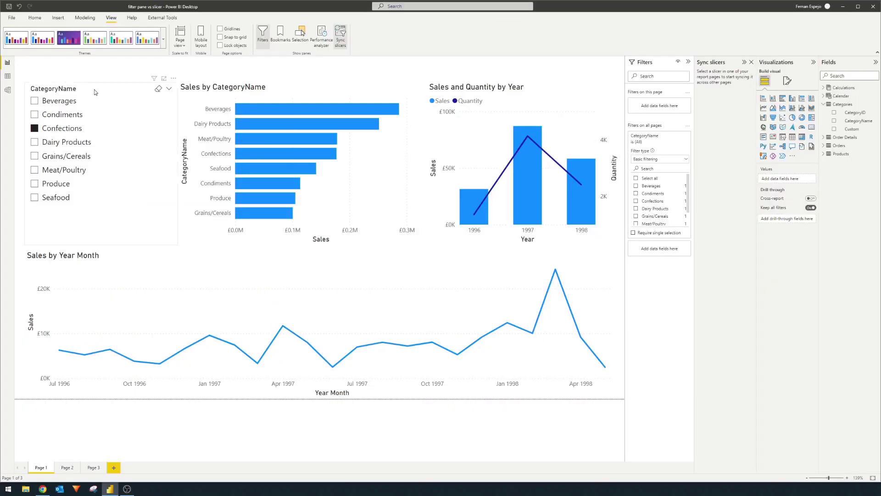
pyautogui.click(94, 88)
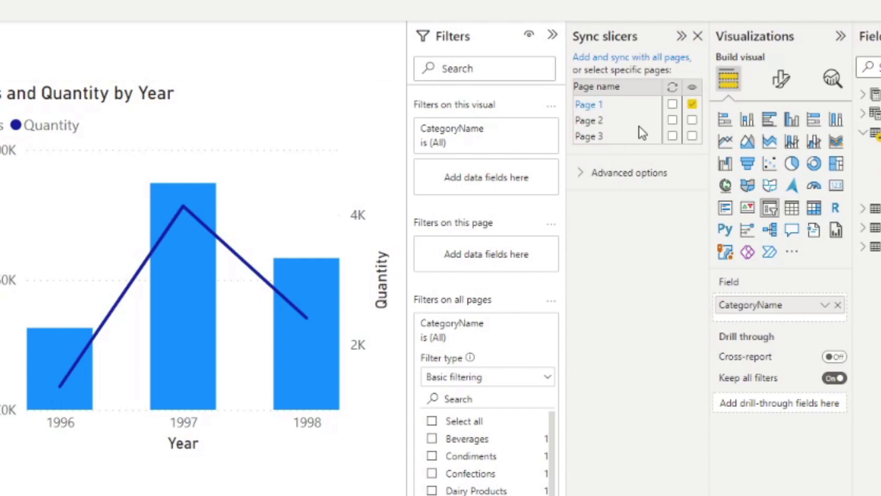
# Sync and show the CategoryName slicer on Pages 2 and 3, then view both pages
pyautogui.click(692, 121)
pyautogui.click(693, 136)
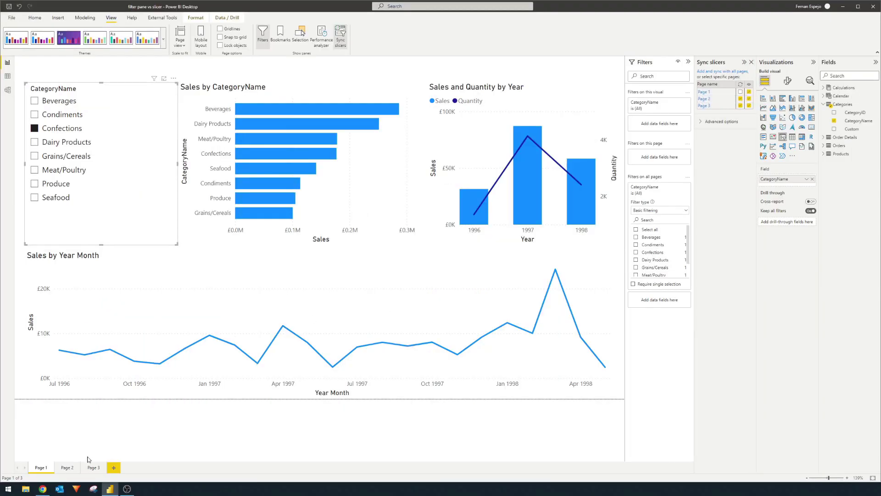
pyautogui.click(68, 468)
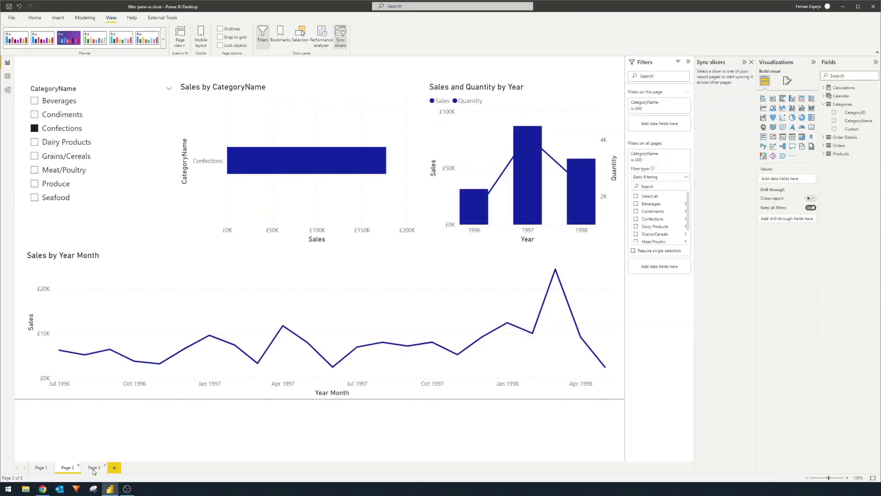
pyautogui.click(93, 468)
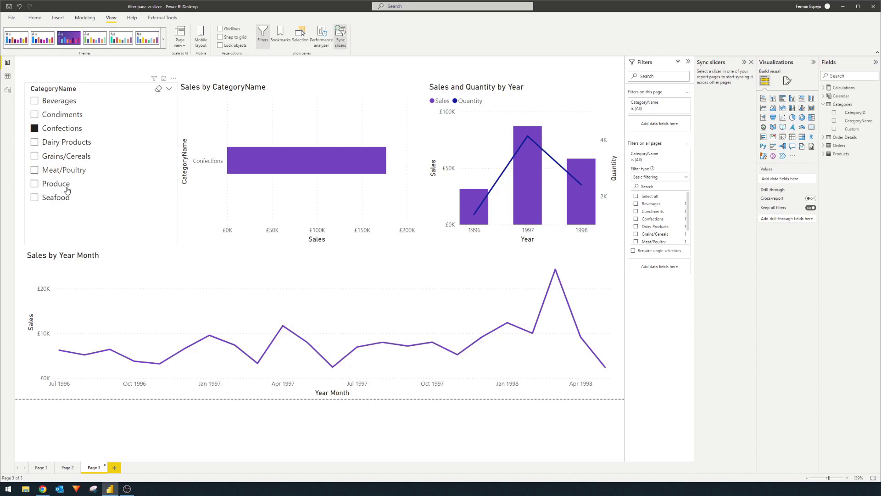
# Pick Condiments in the slicer on Page 3, confirm on Page 2, and return to Page 1
pyautogui.click(53, 113)
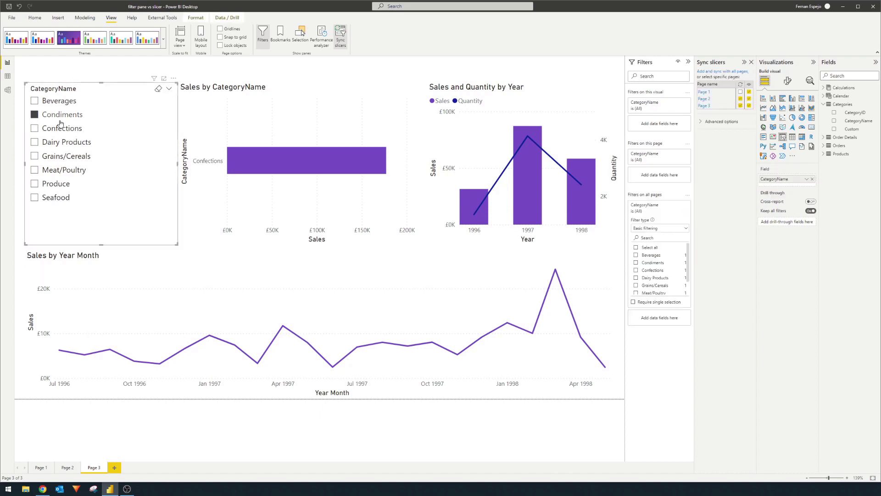
pyautogui.click(68, 467)
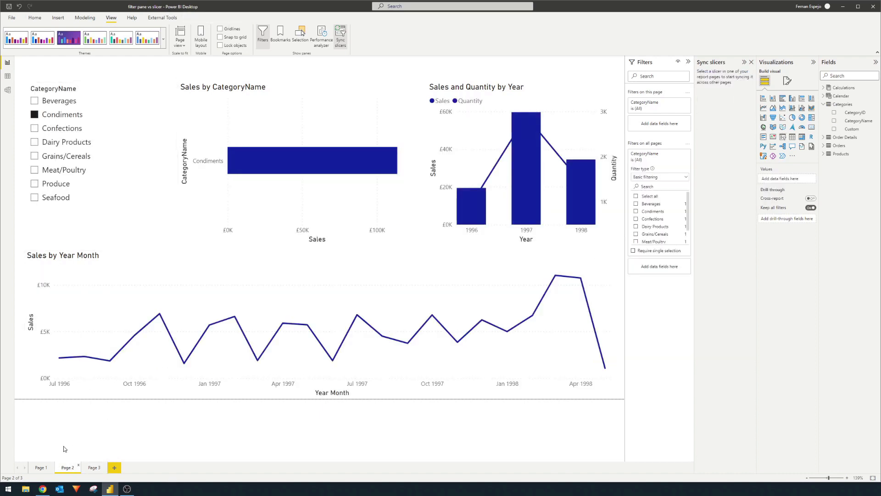
pyautogui.click(47, 467)
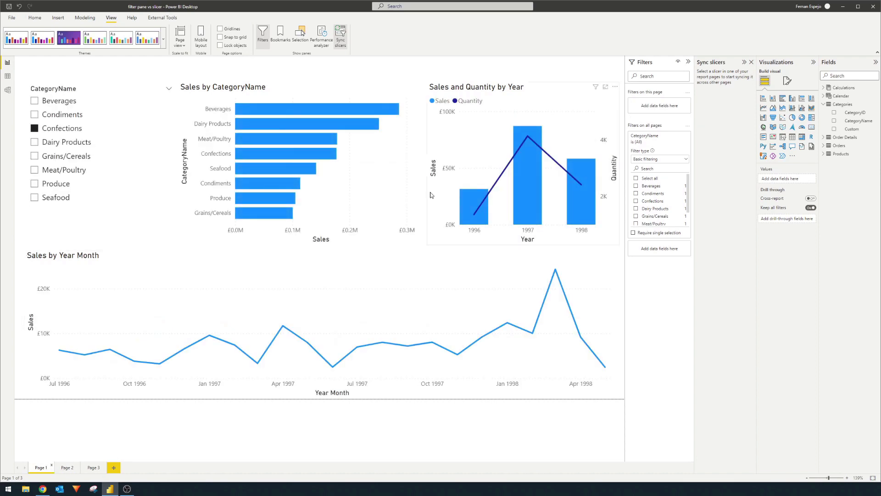
# With the slicer selected, turn on sync for Page 1 and turn off sync for Page 3
pyautogui.click(96, 86)
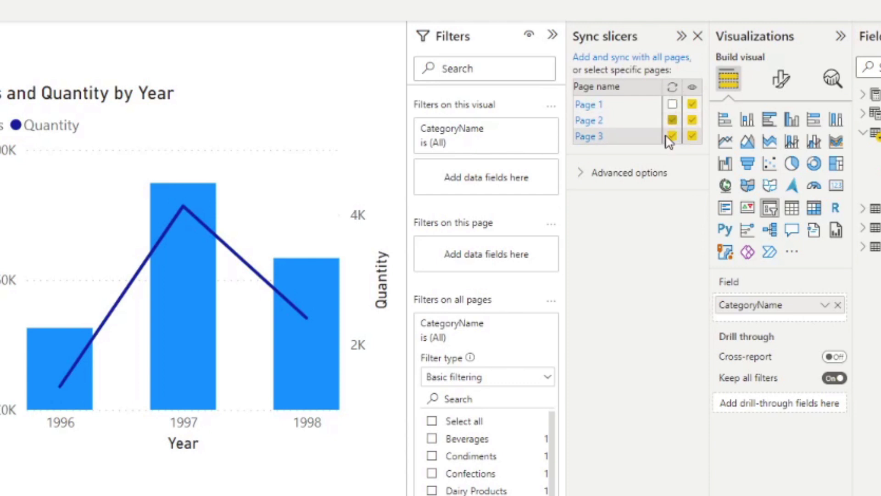
pyautogui.click(673, 105)
pyautogui.click(673, 136)
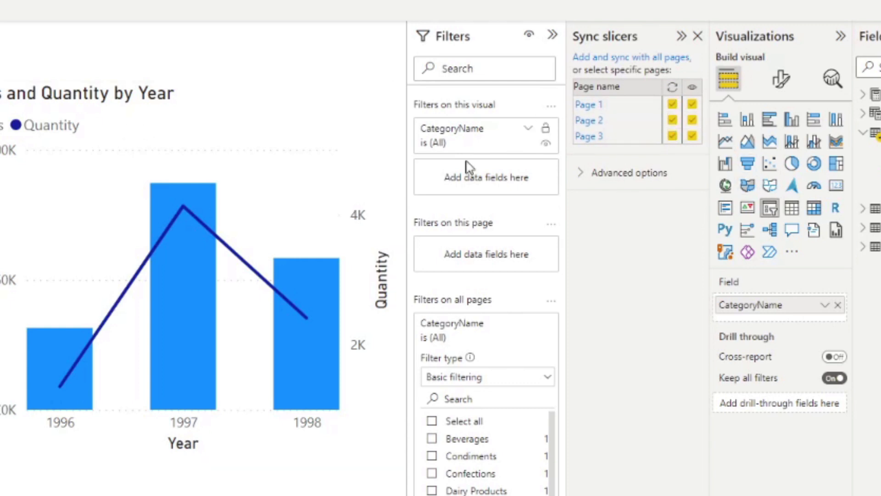
pyautogui.click(673, 137)
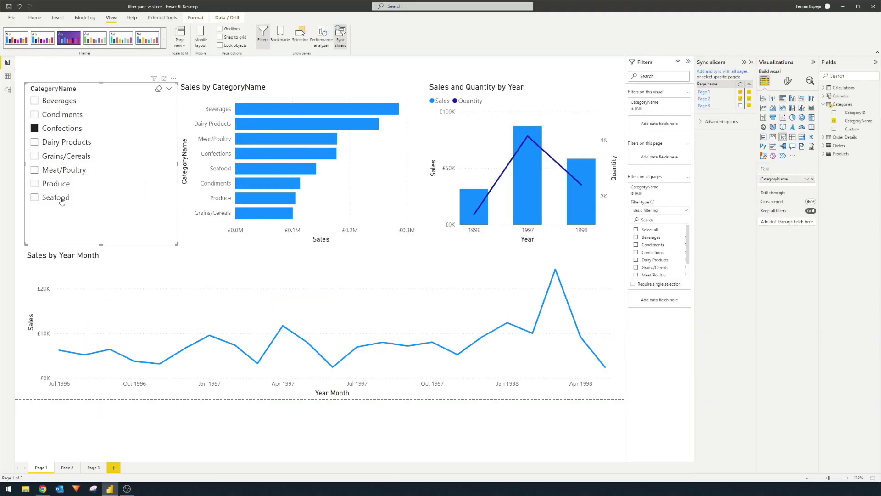
# Choose Seafood in Page 1's slicer, then compare Pages 2 and 3
pyautogui.click(61, 197)
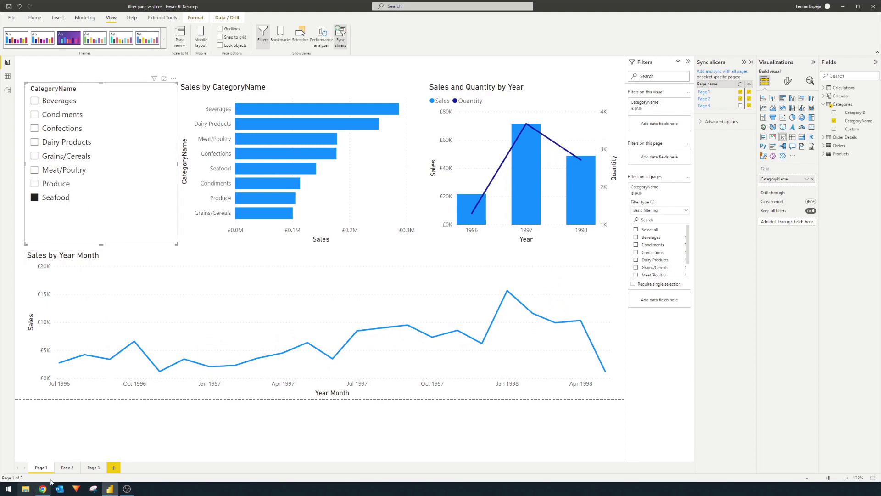
pyautogui.click(68, 471)
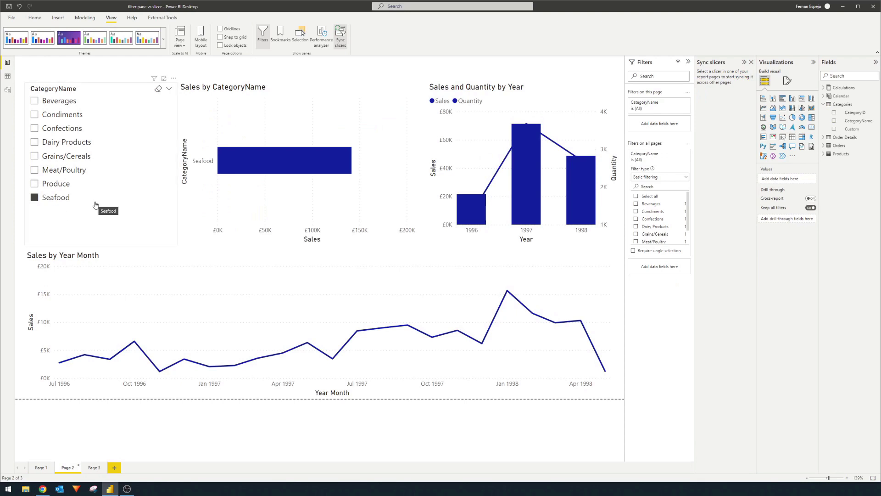
pyautogui.click(97, 469)
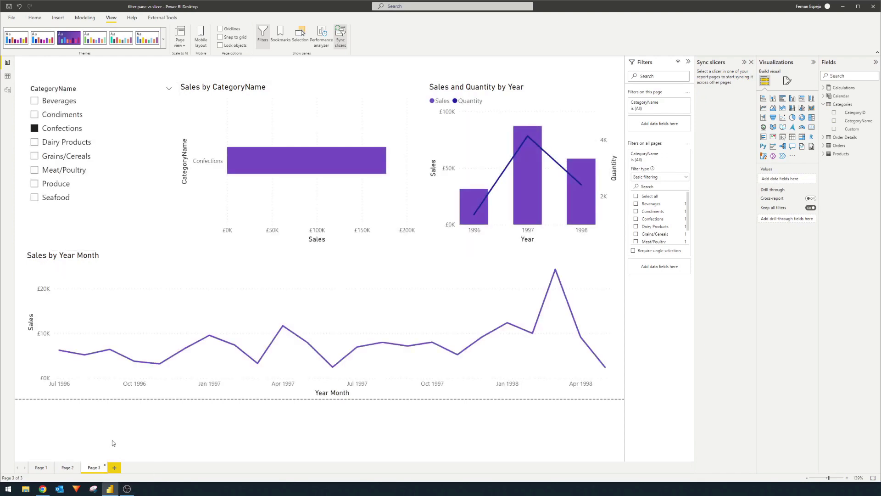